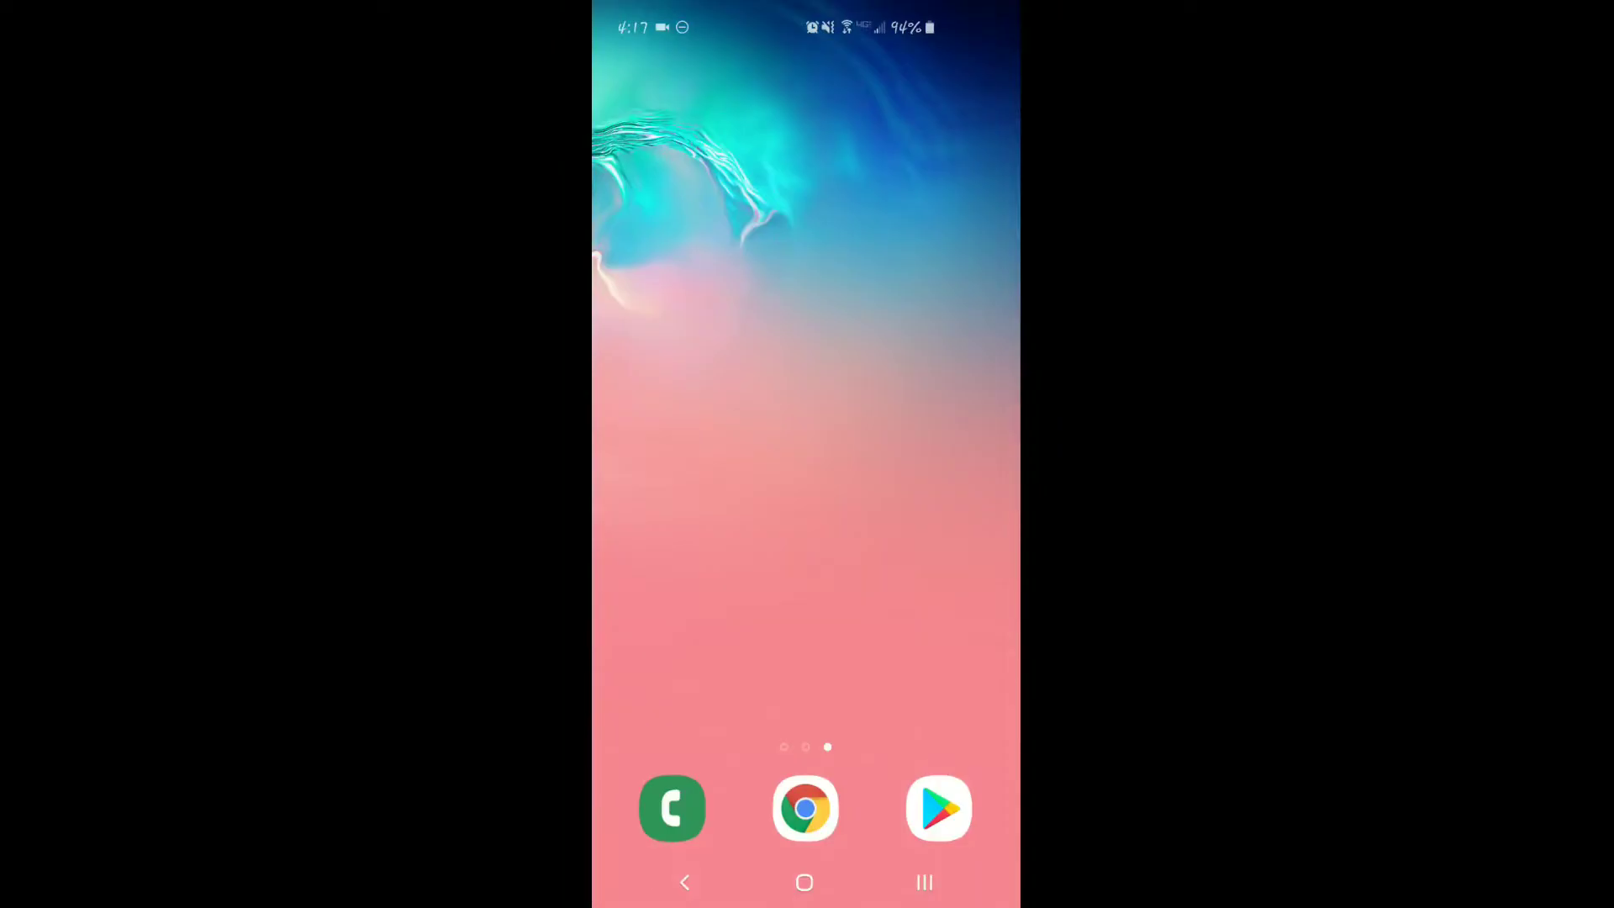
Launch the Google Play Store from the home screen dock.
left_click(939, 808)
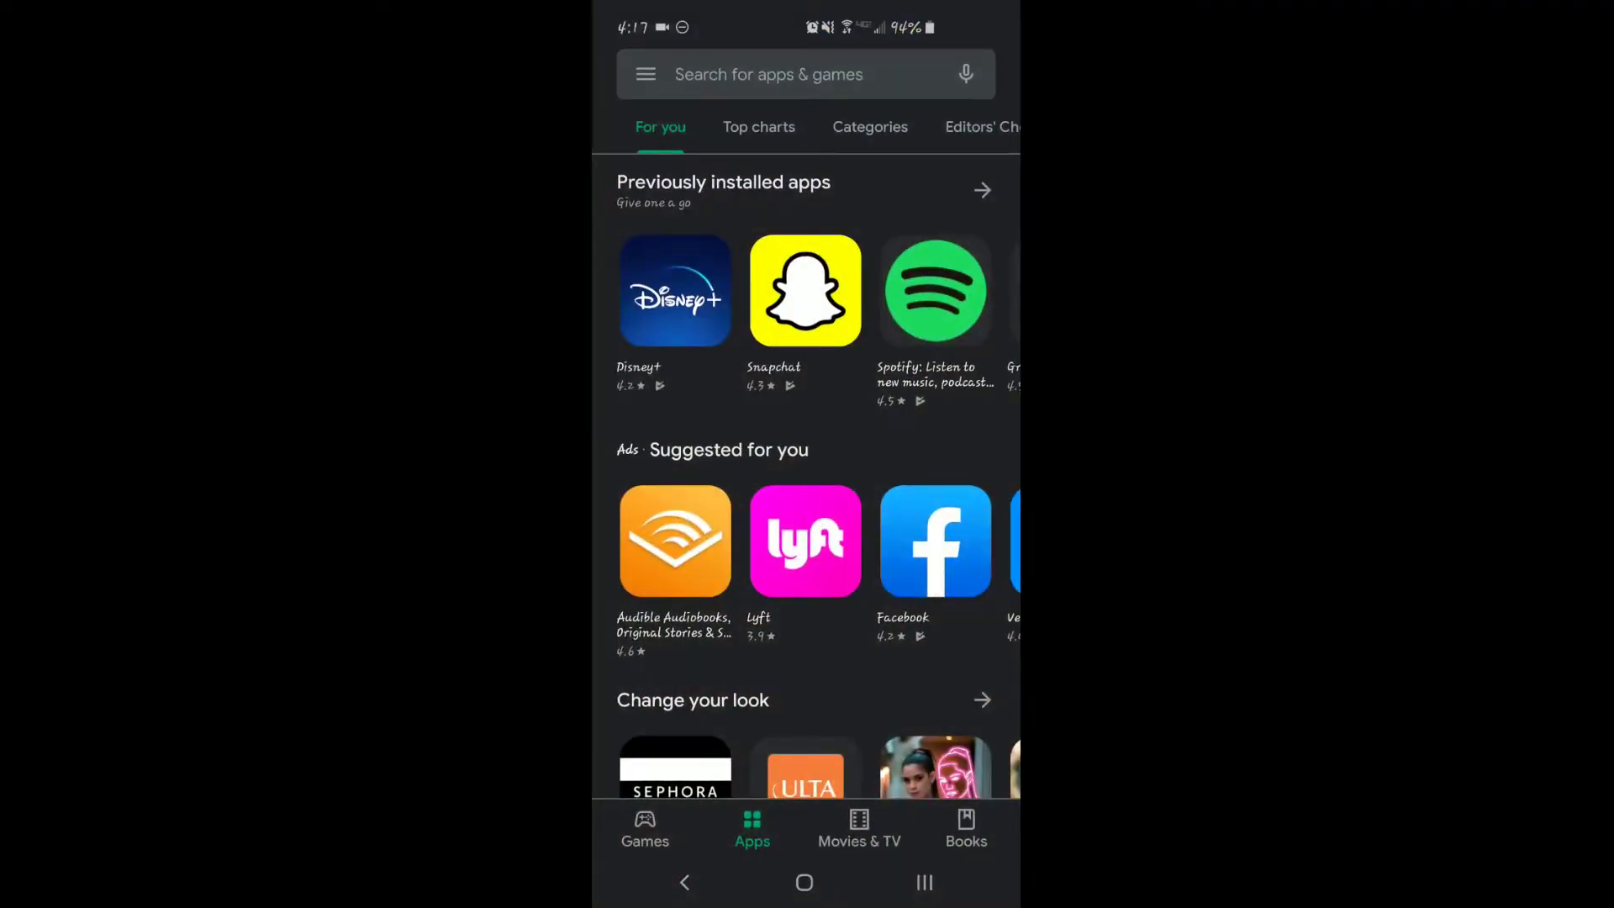
Search the store for 'messages' and dismiss the quick-install sheet for Google's Messages.
left_click(803, 73)
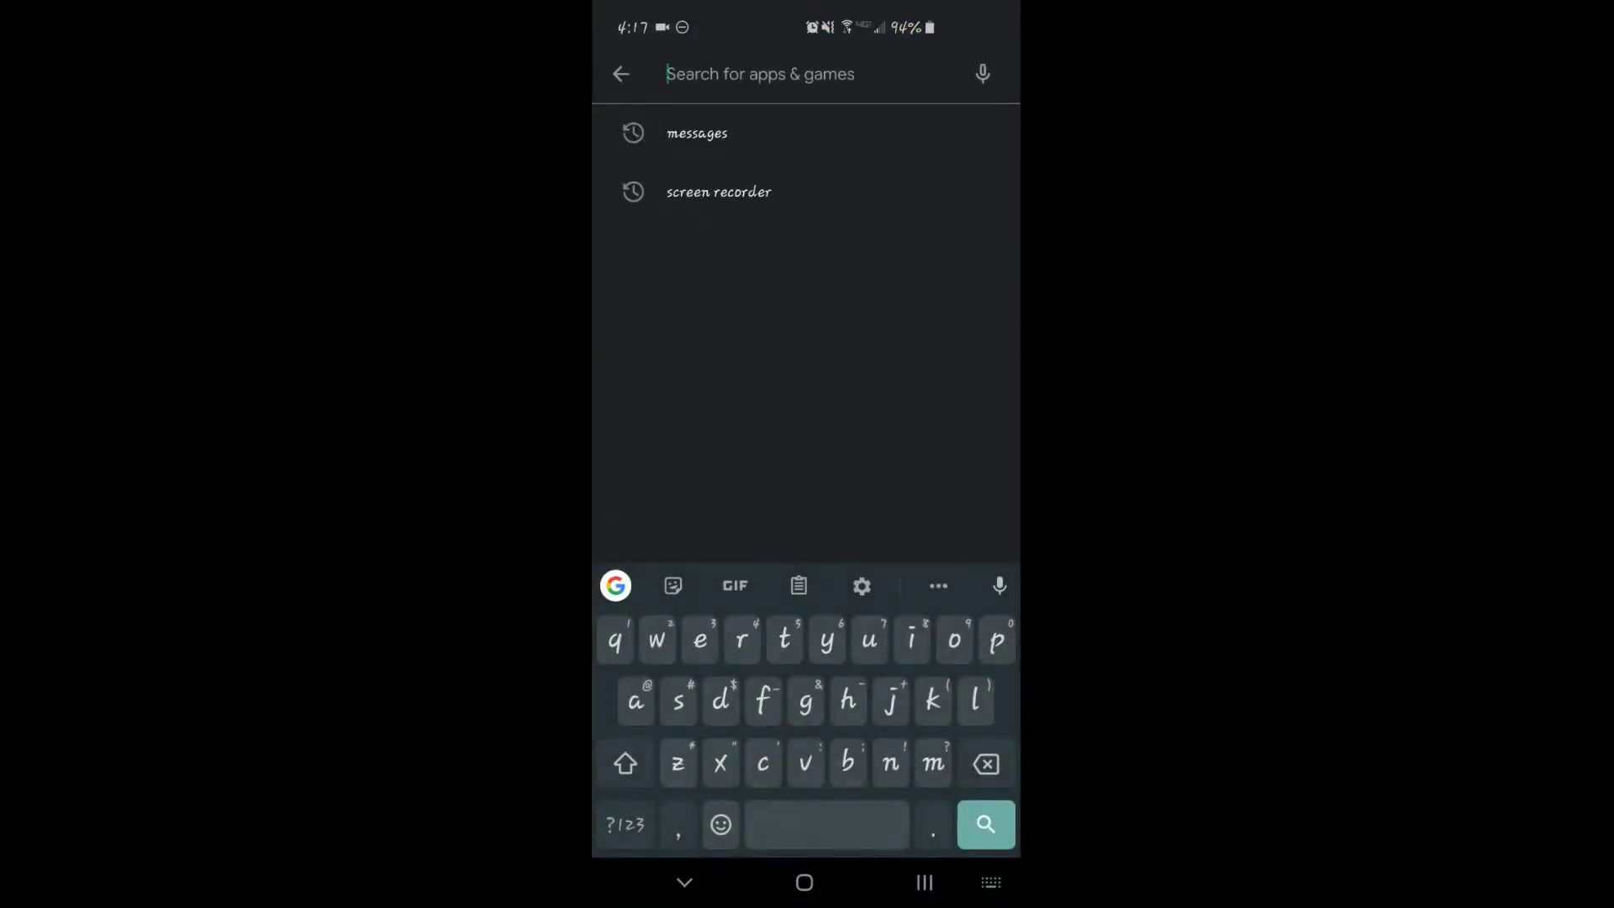
type("mess")
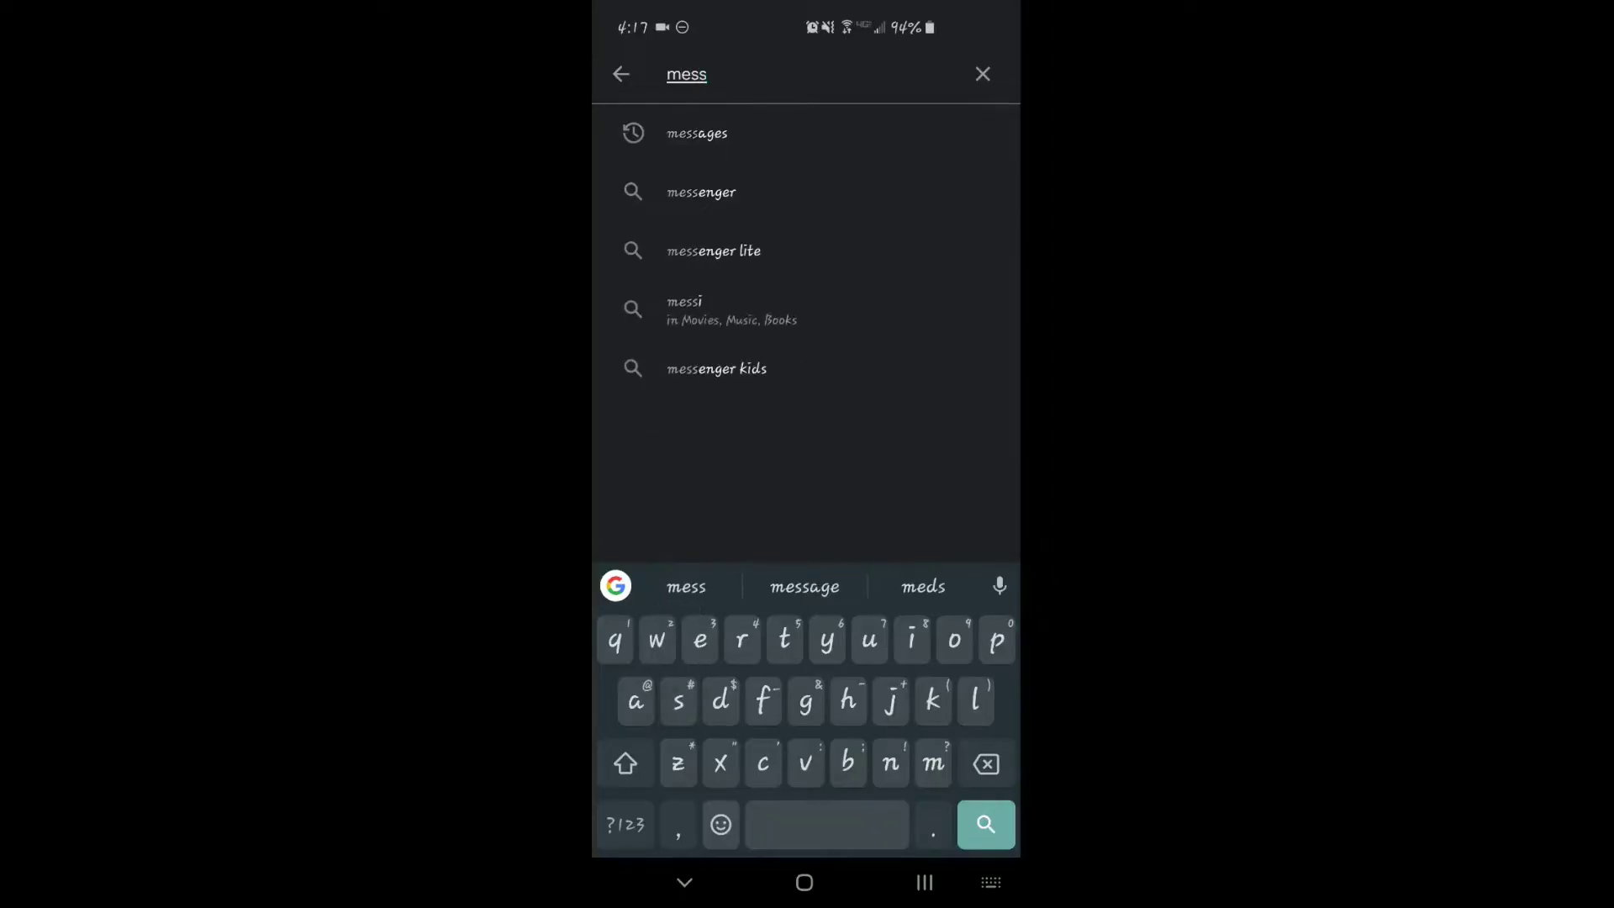
left_click(697, 133)
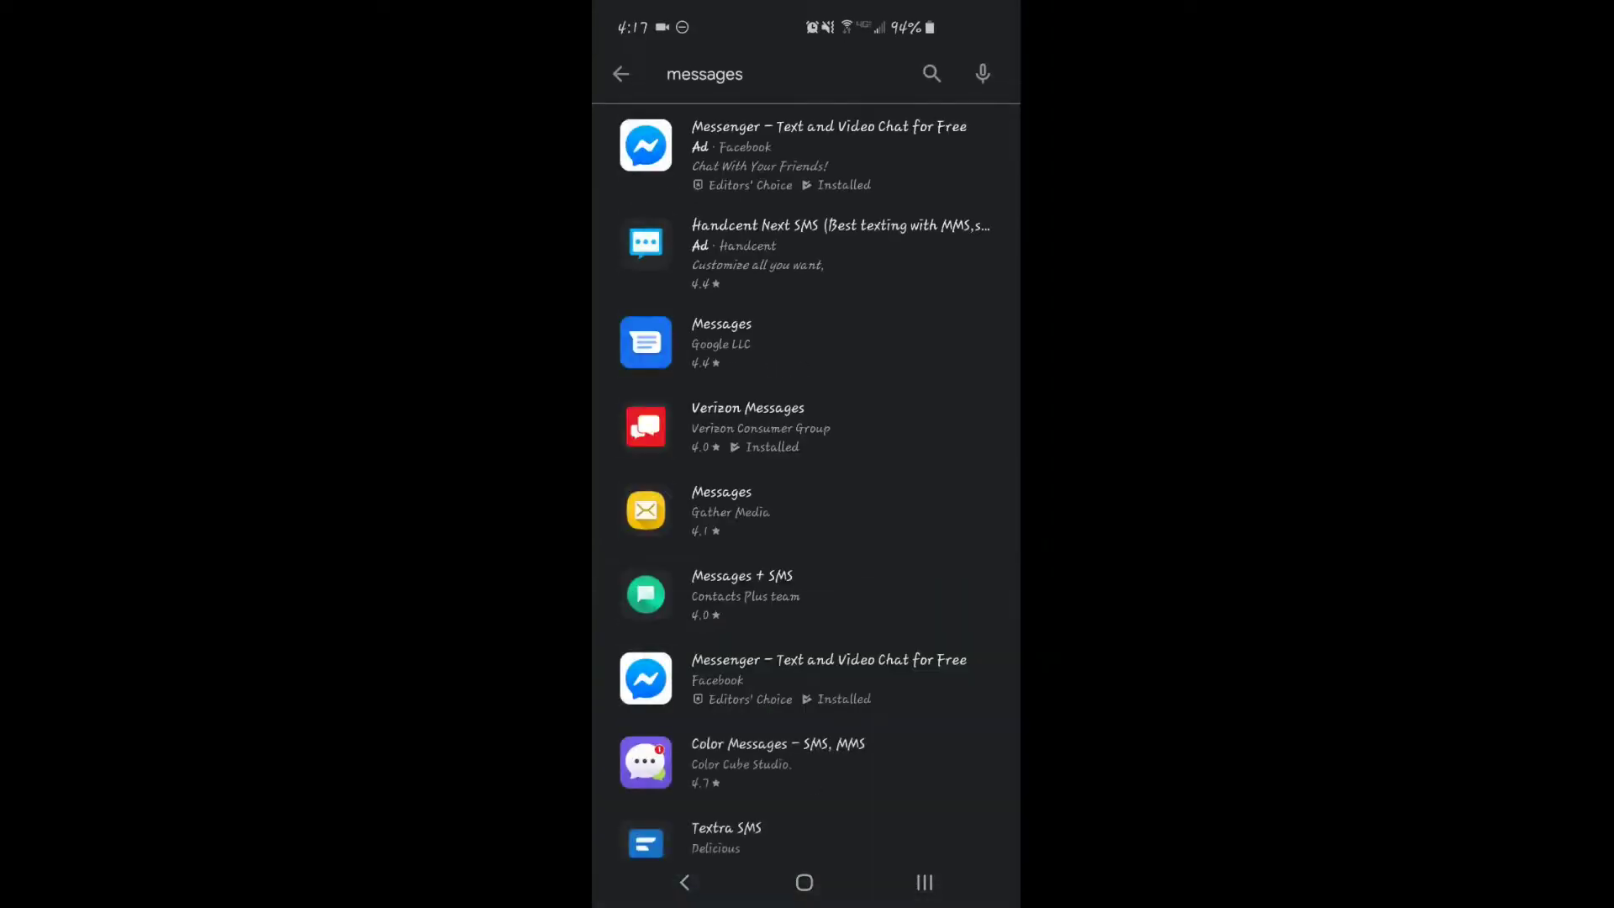
left_click(805, 343)
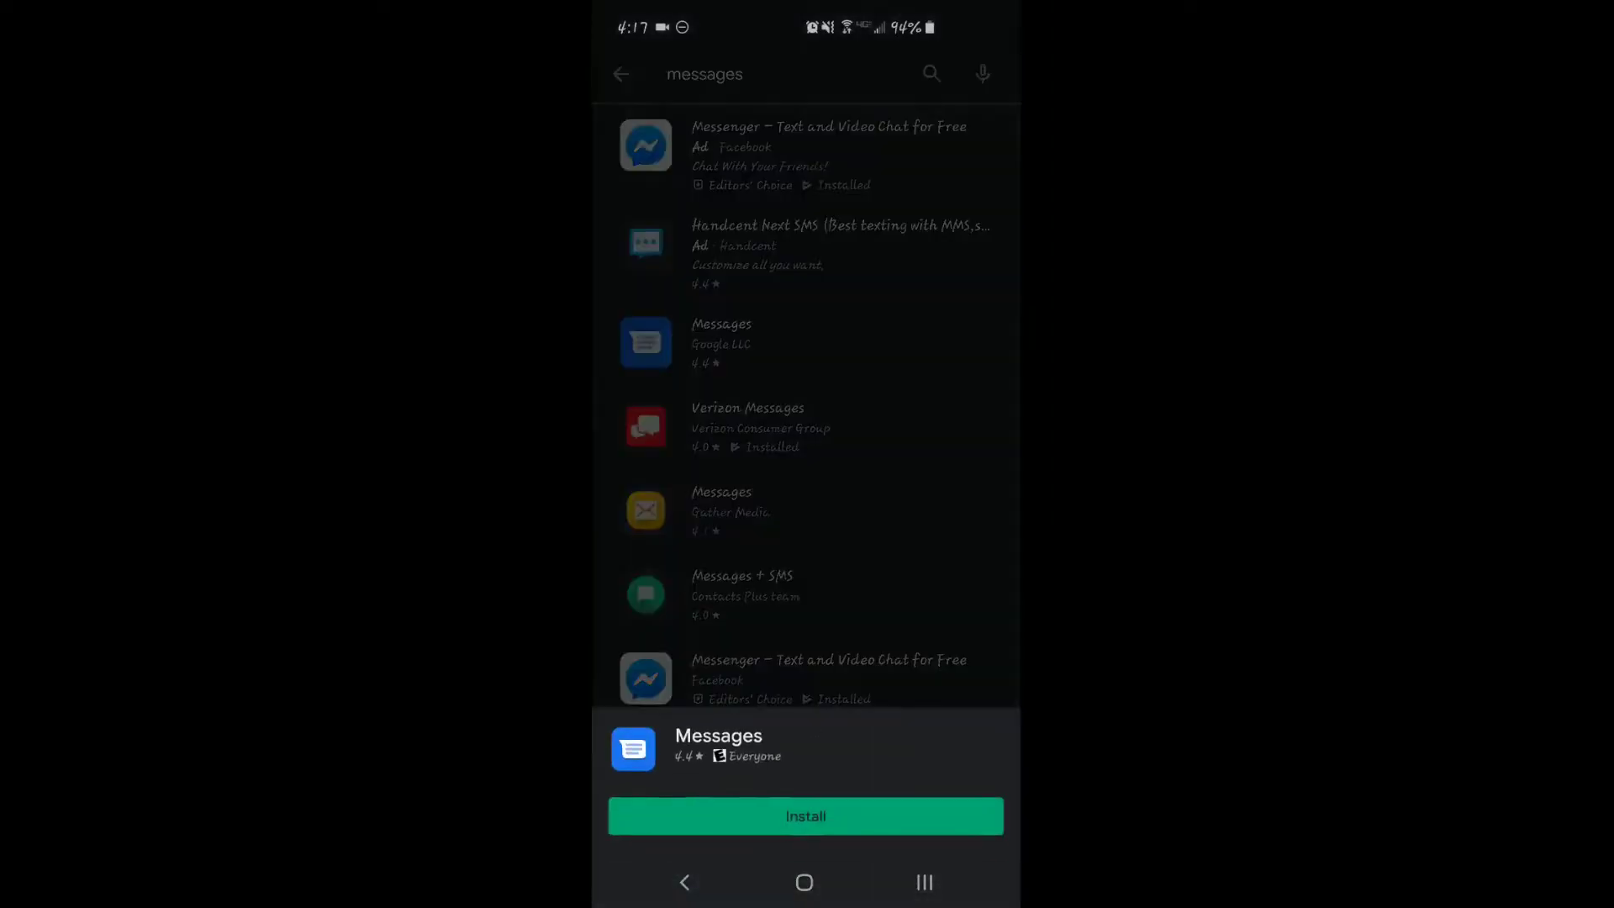
left_click(805, 505)
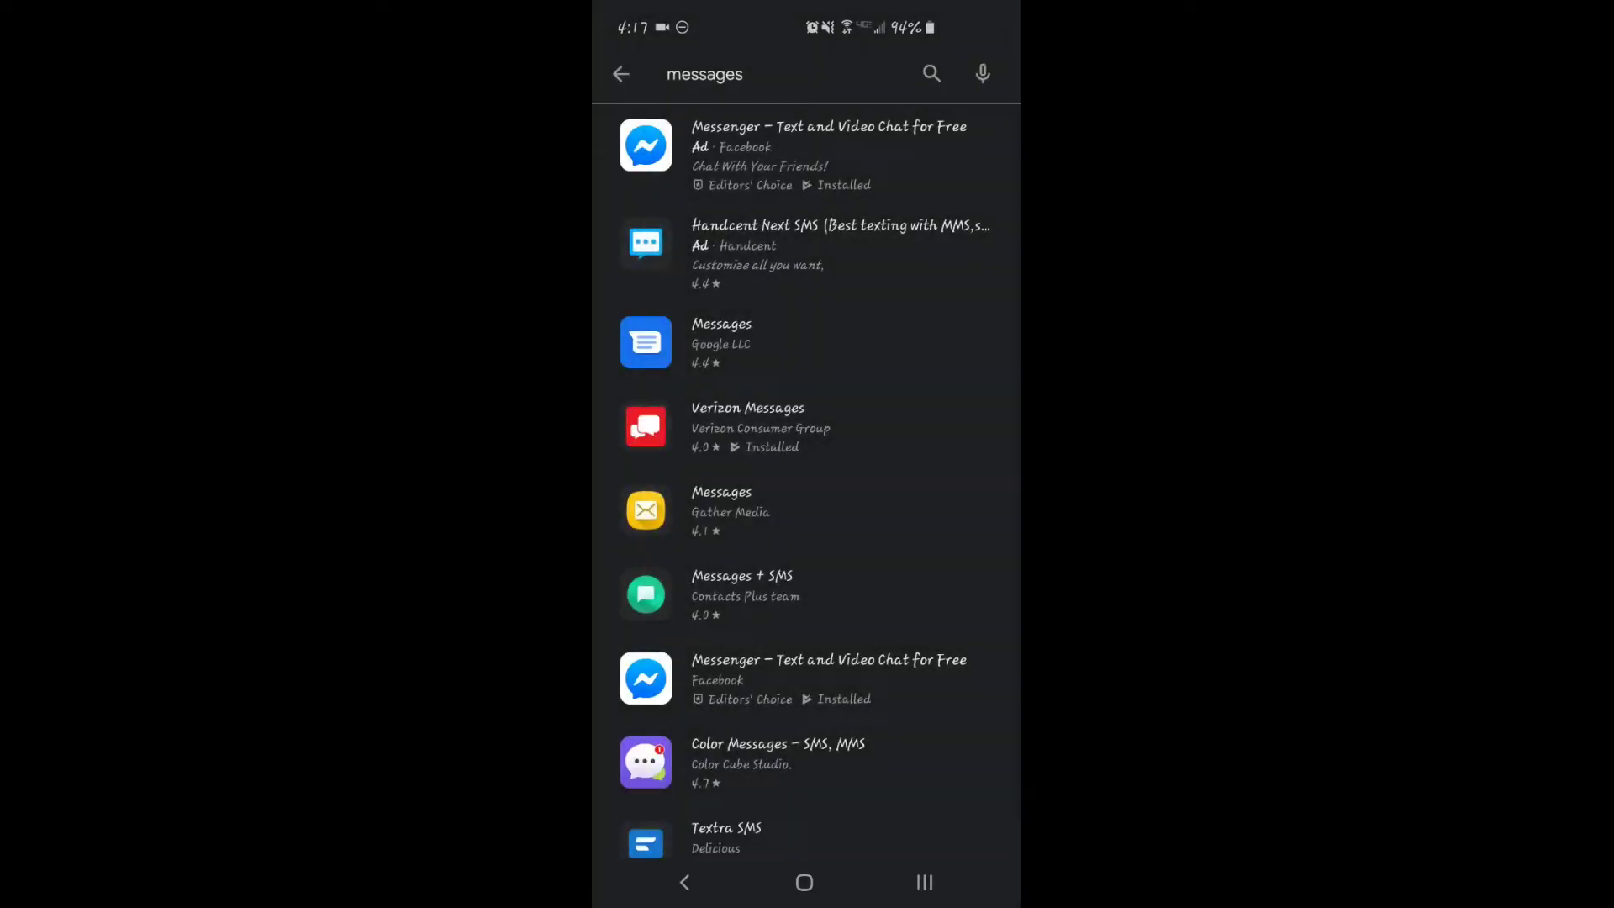
Install Google LLC's Messages app from its details page.
left_click(806, 343)
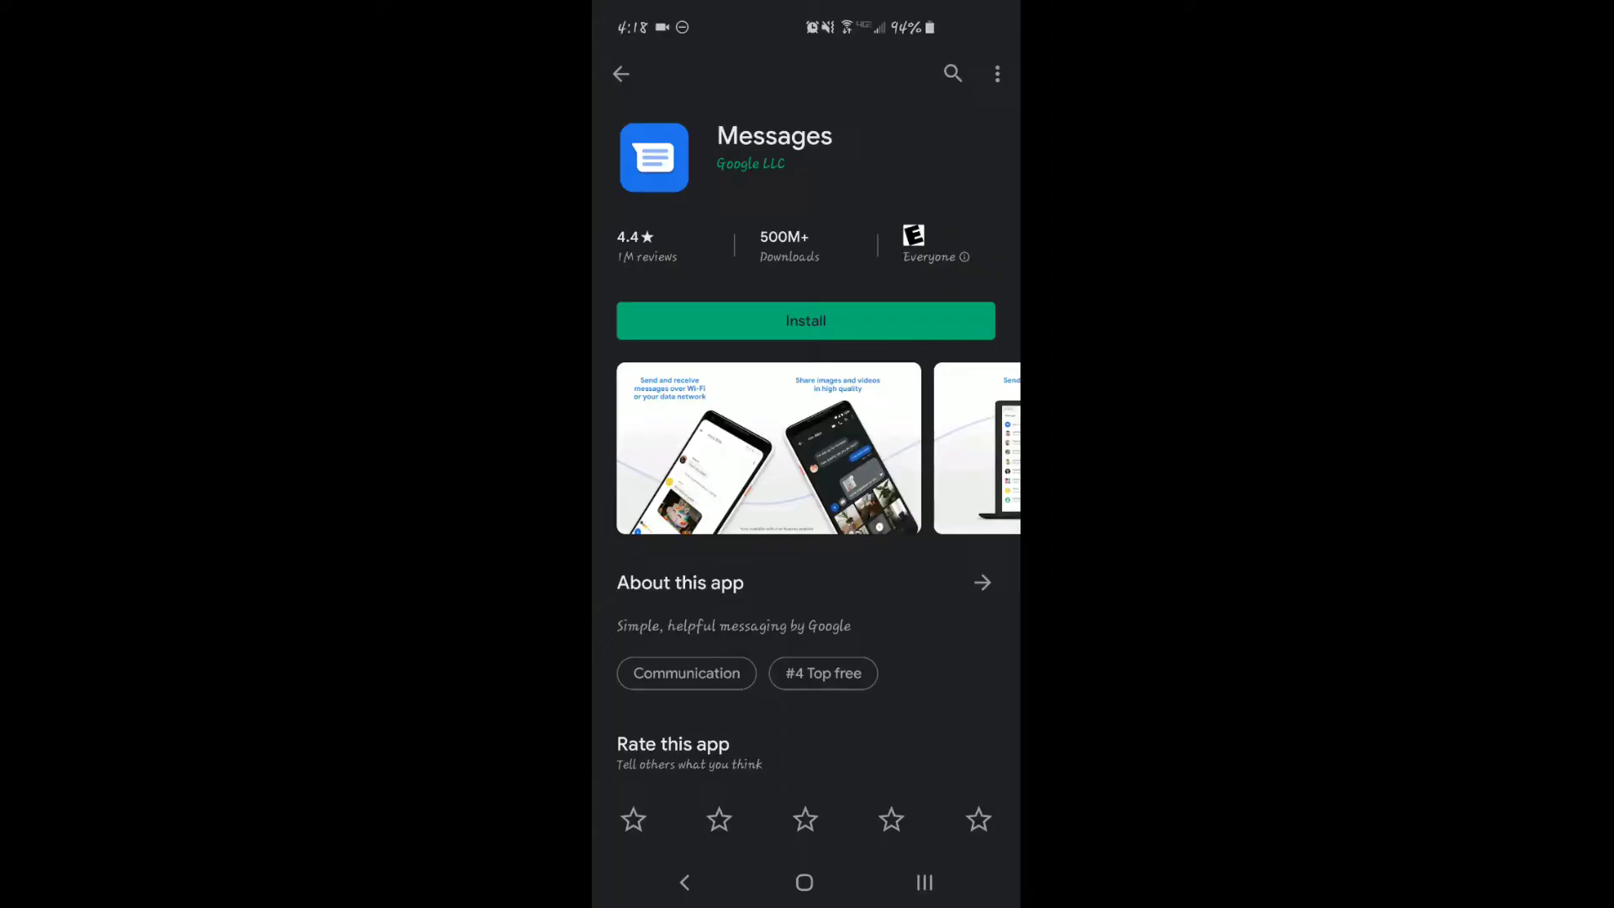
left_click(806, 320)
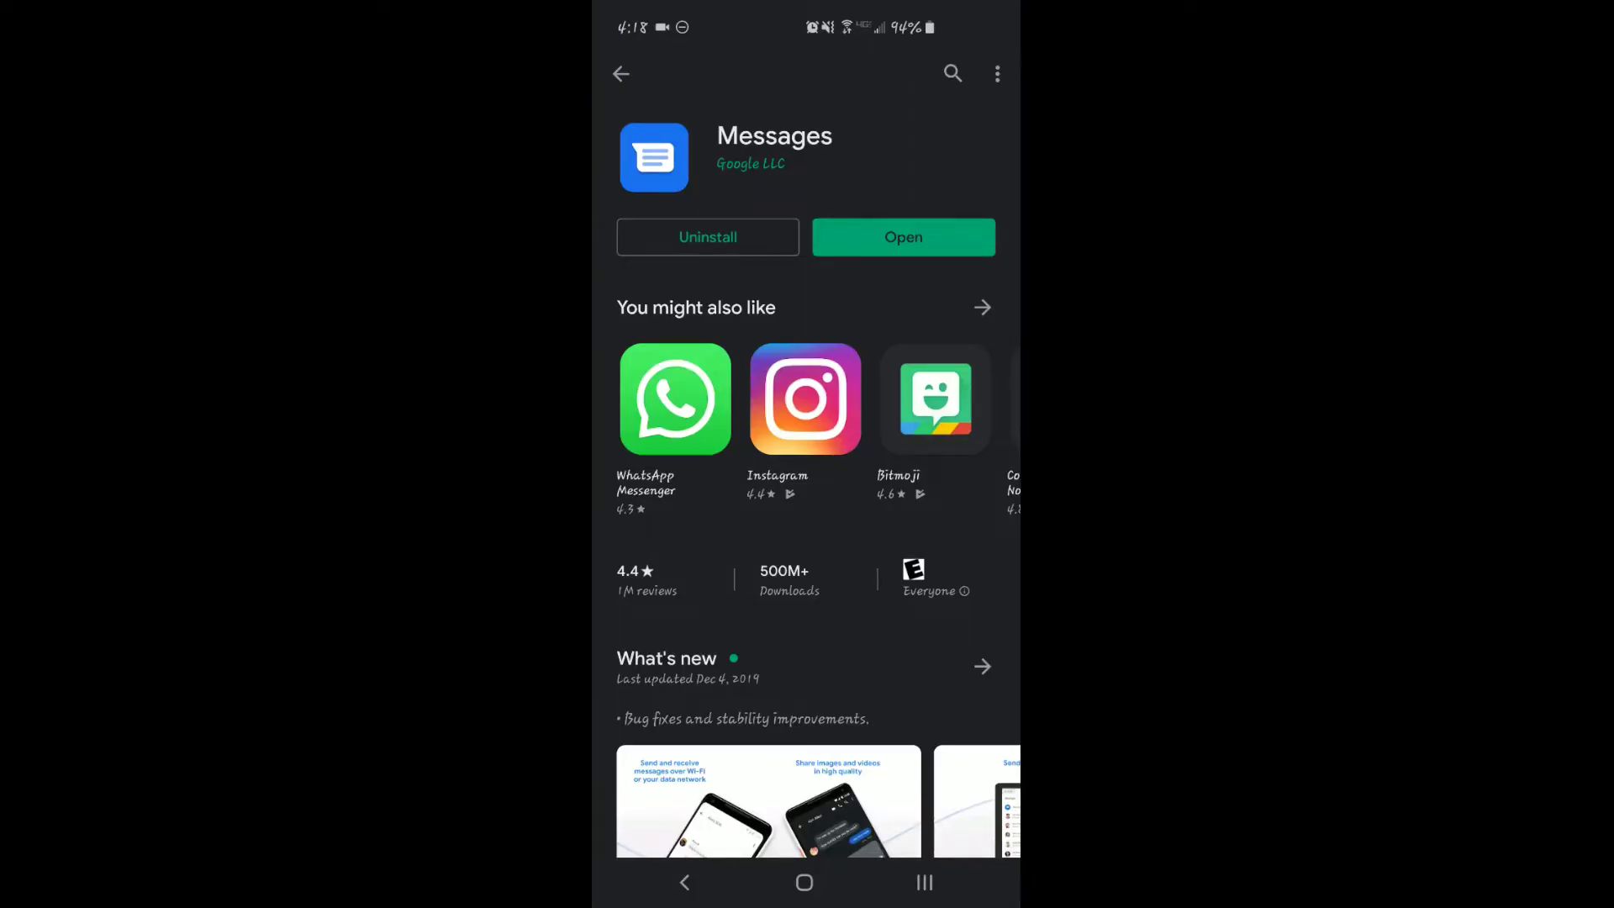
Launch Messages and confirm it as the default SMS app, reaching the conversation list.
left_click(903, 238)
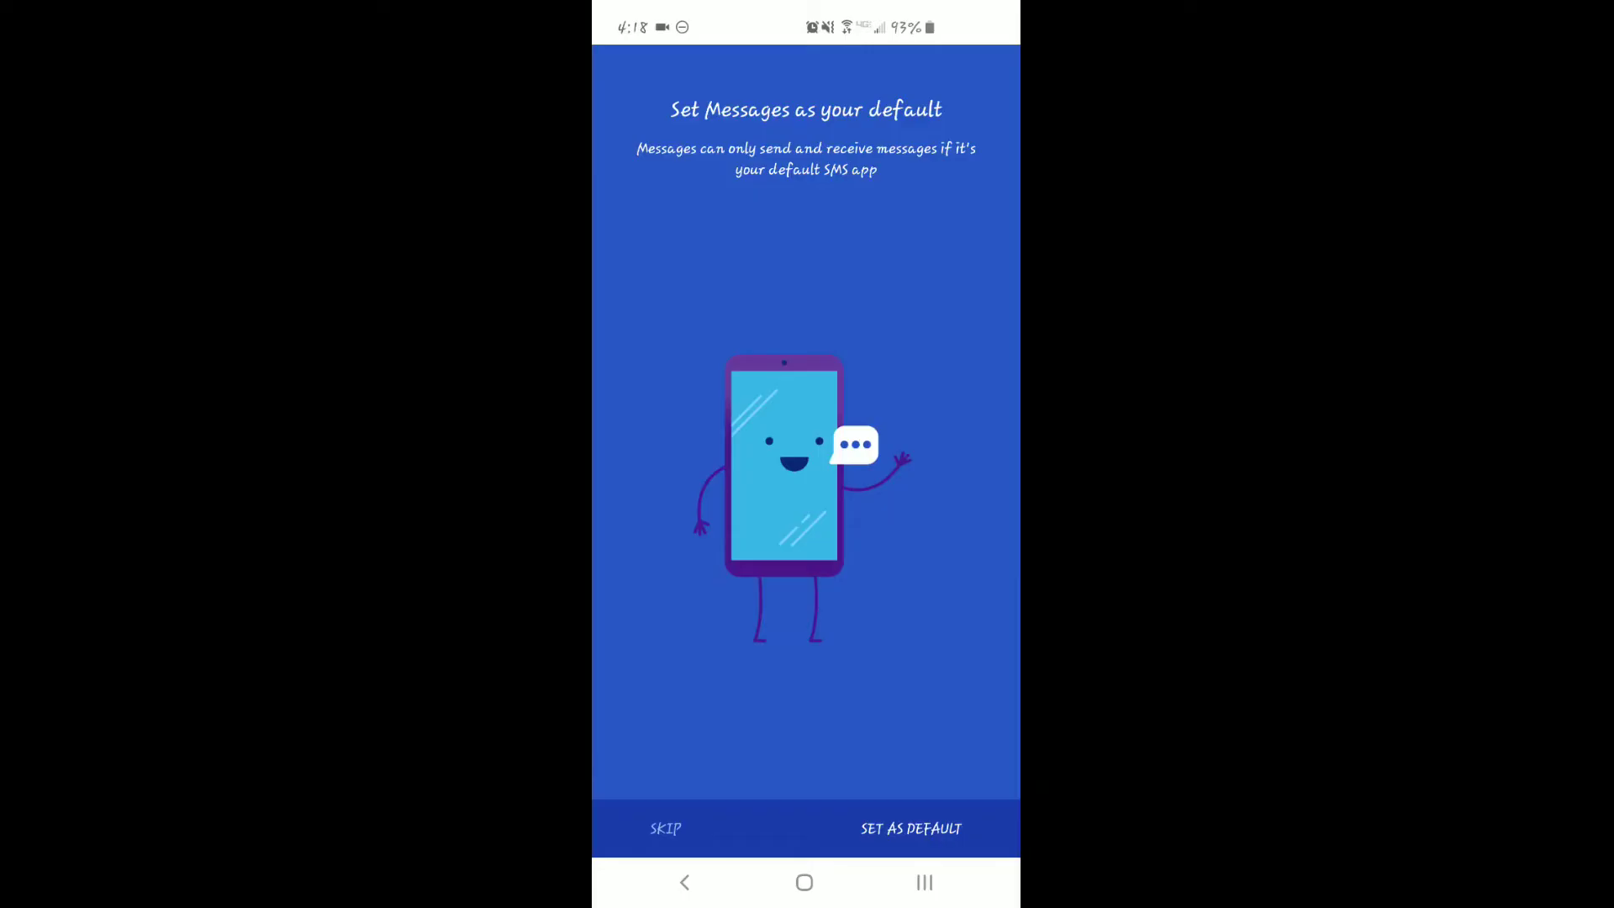
left_click(911, 827)
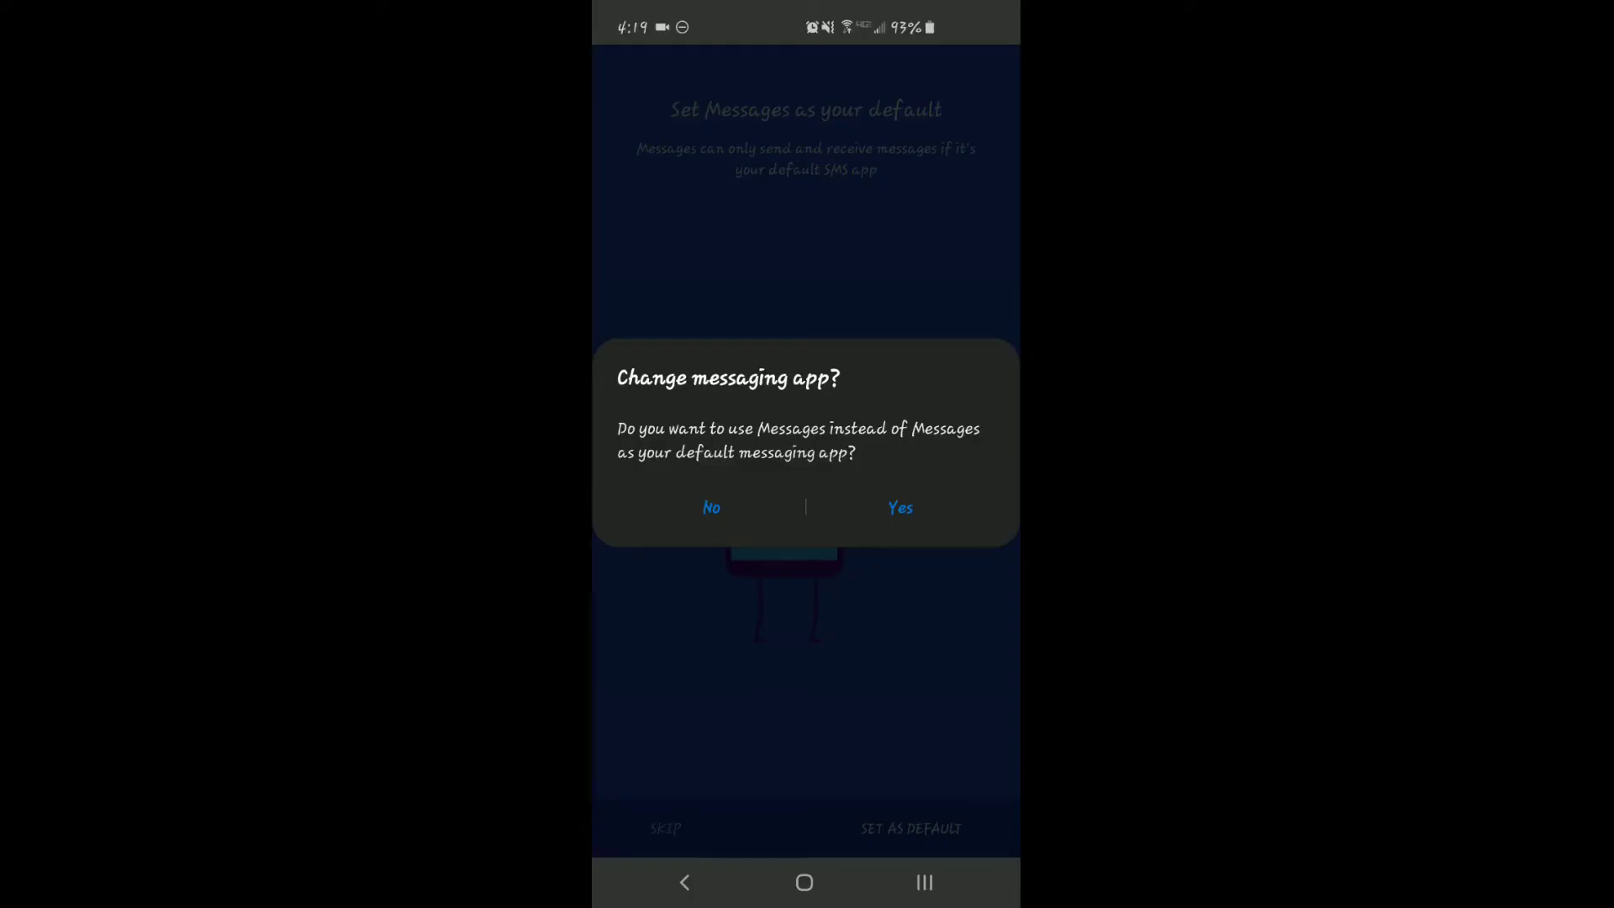
left_click(899, 507)
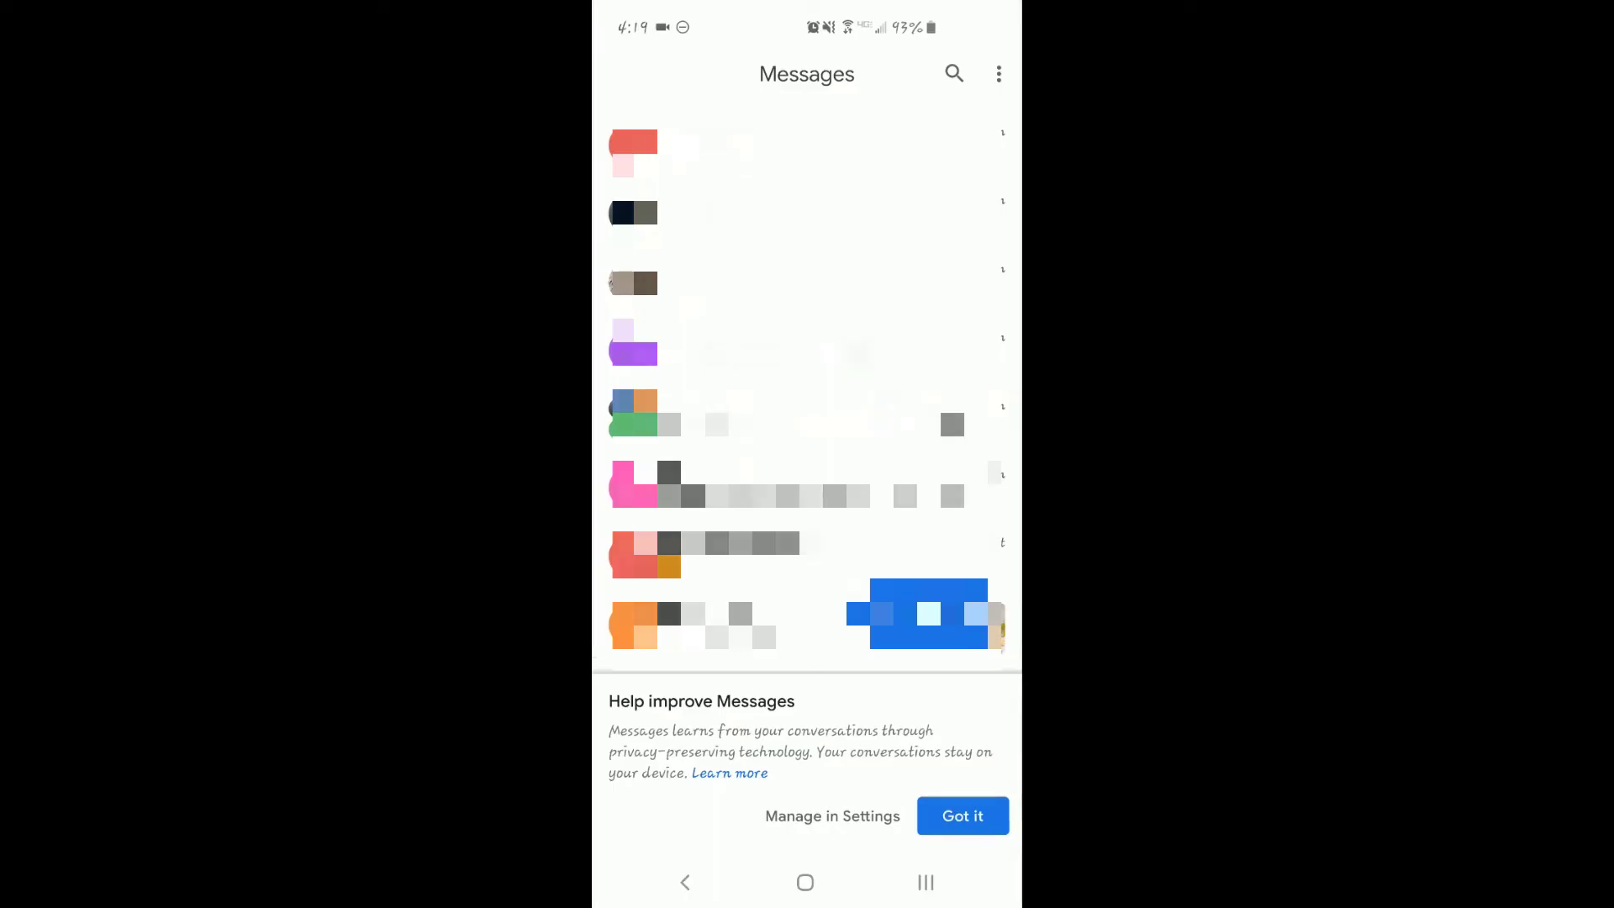
scroll(807, 379, "up", 1)
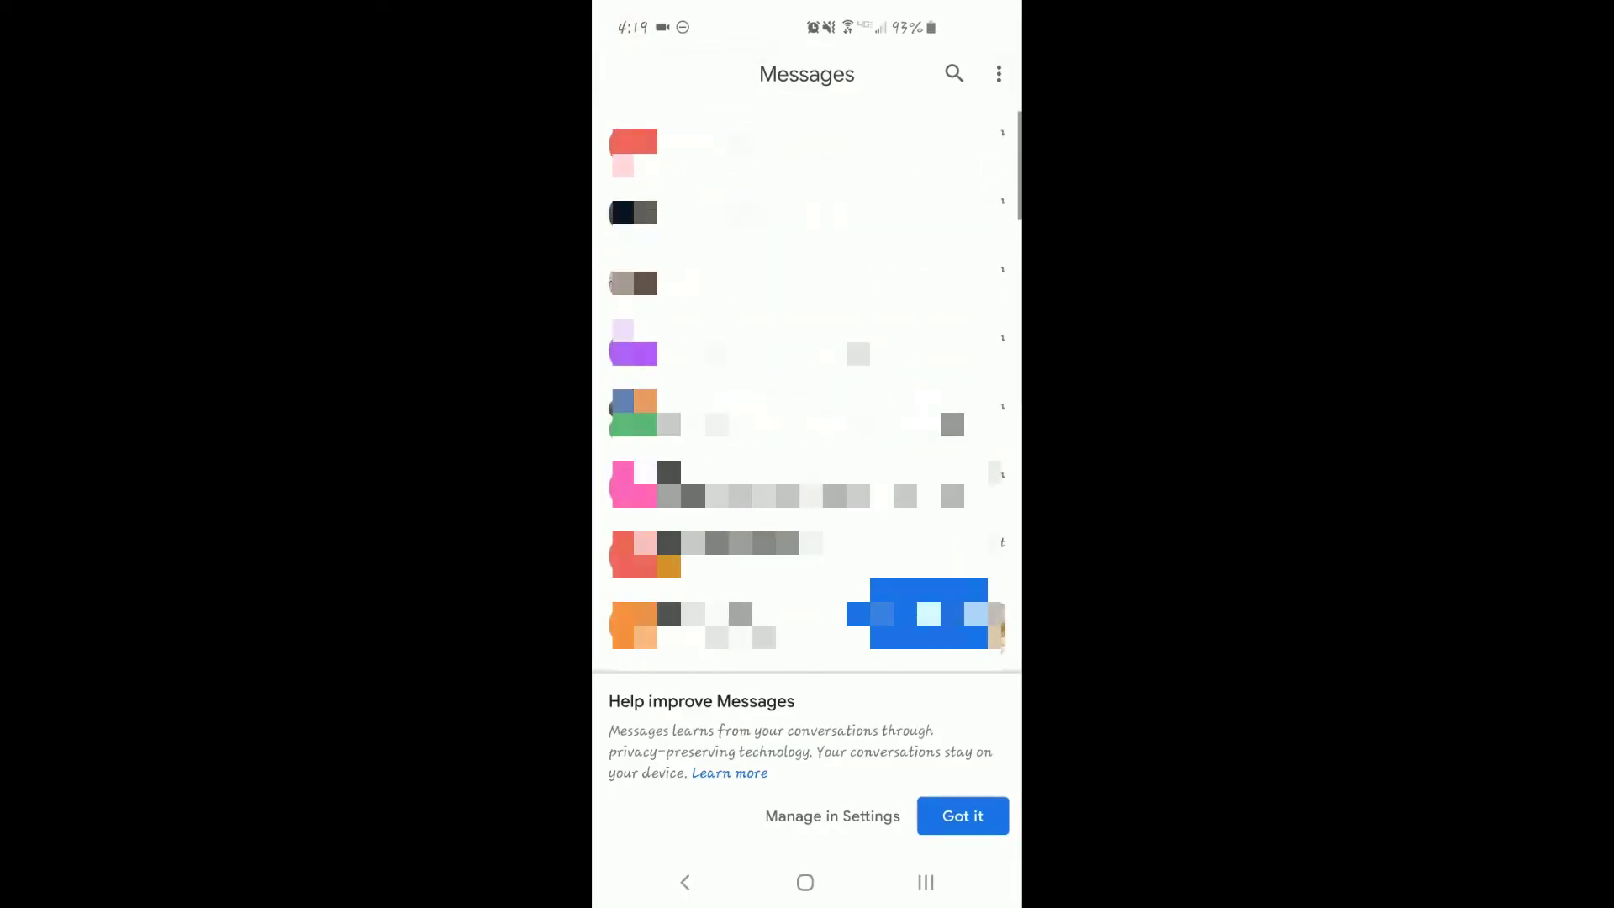